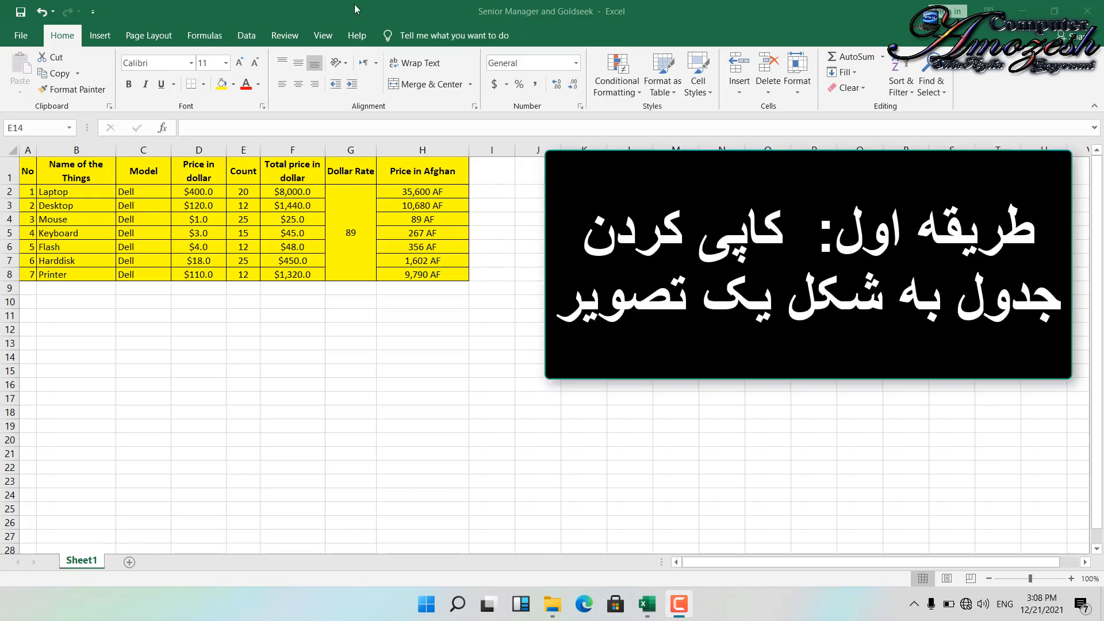
- Copy the whole table A1:H8 as a picture with its appearance as shown on screen
left_click(28, 178)
key("ctrl+a")
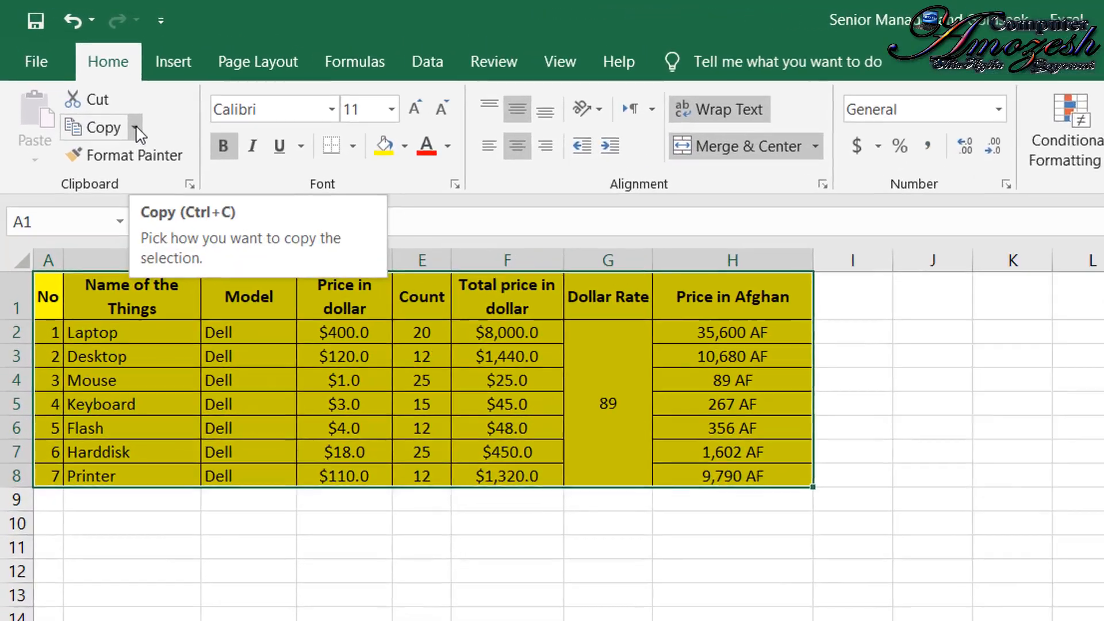
left_click(137, 129)
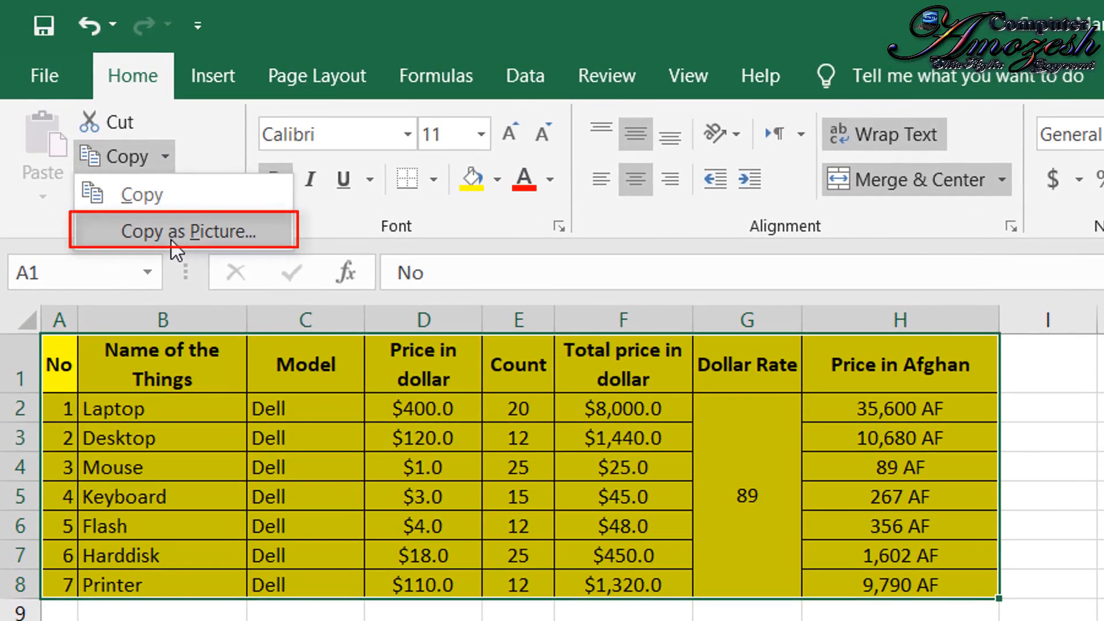
left_click(172, 240)
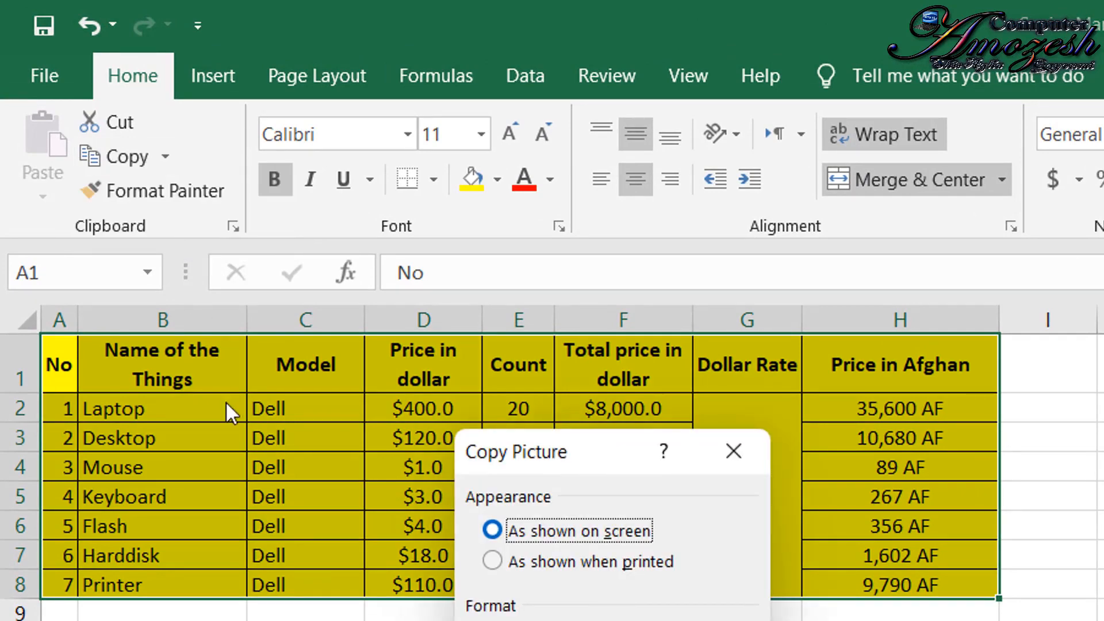
left_click(546, 620)
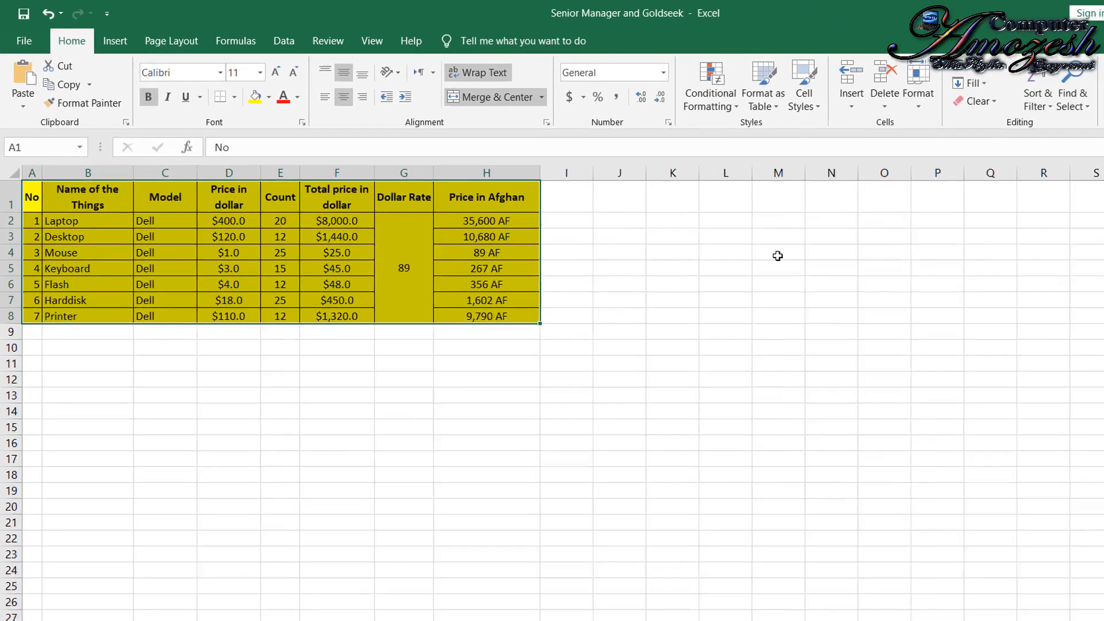
- Paste the copied table picture at cell M4 and move it closer to the source table, starting around column J
left_click(738, 242)
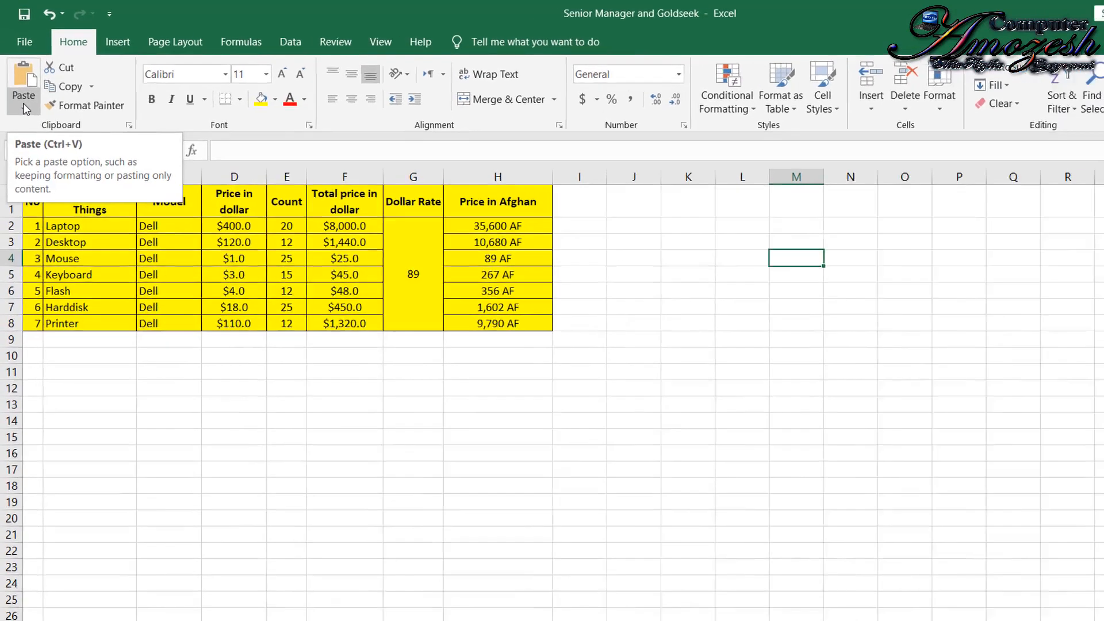
left_click(23, 99)
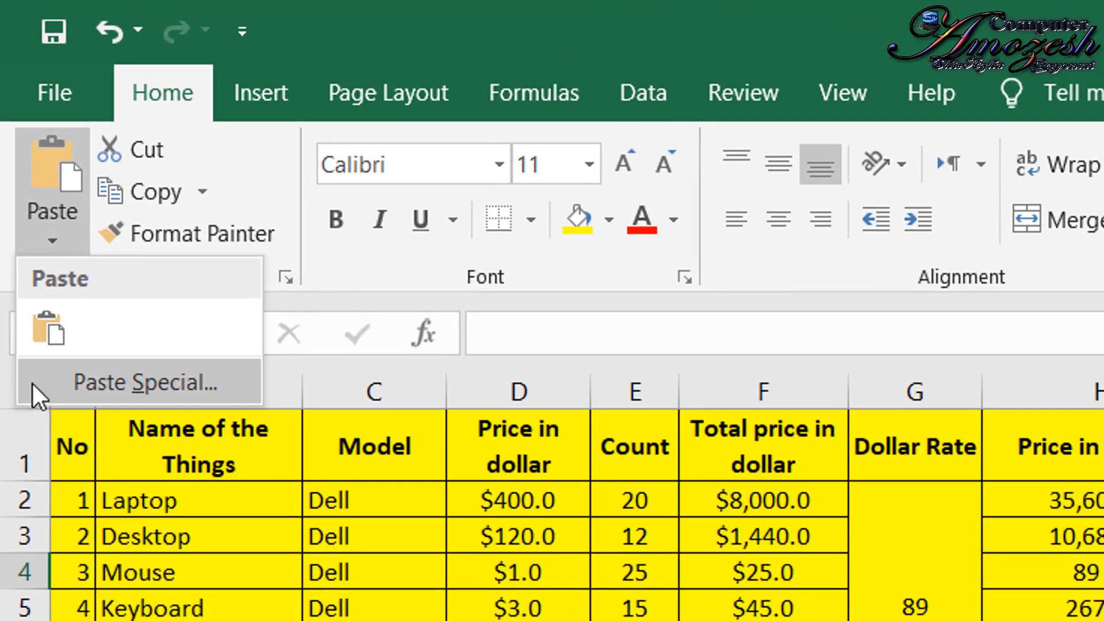
left_click(359, 13)
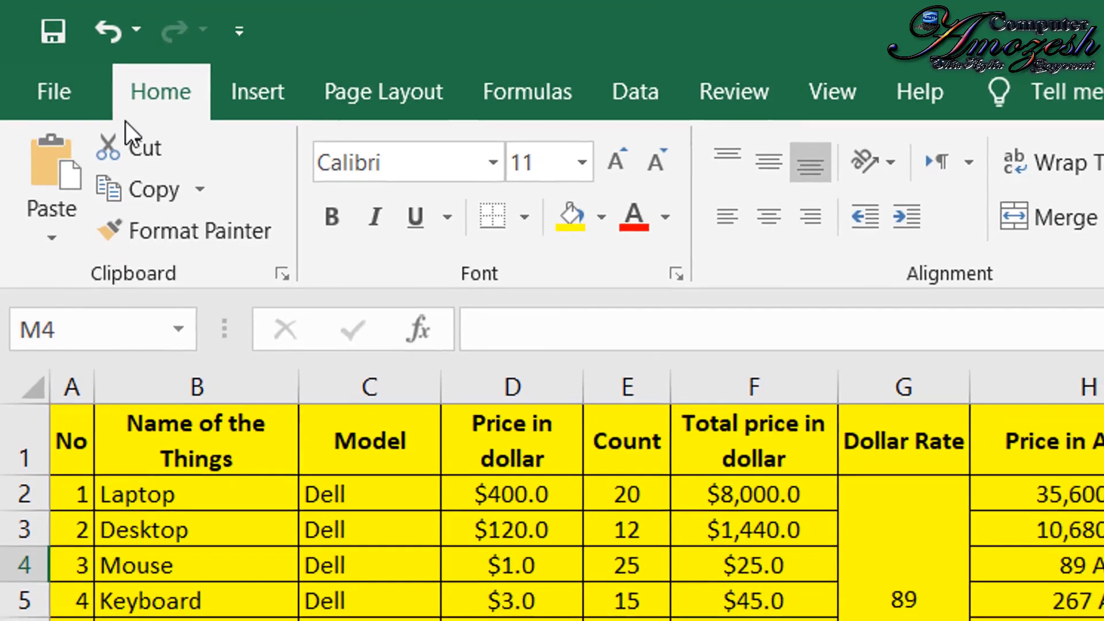
left_click(56, 164)
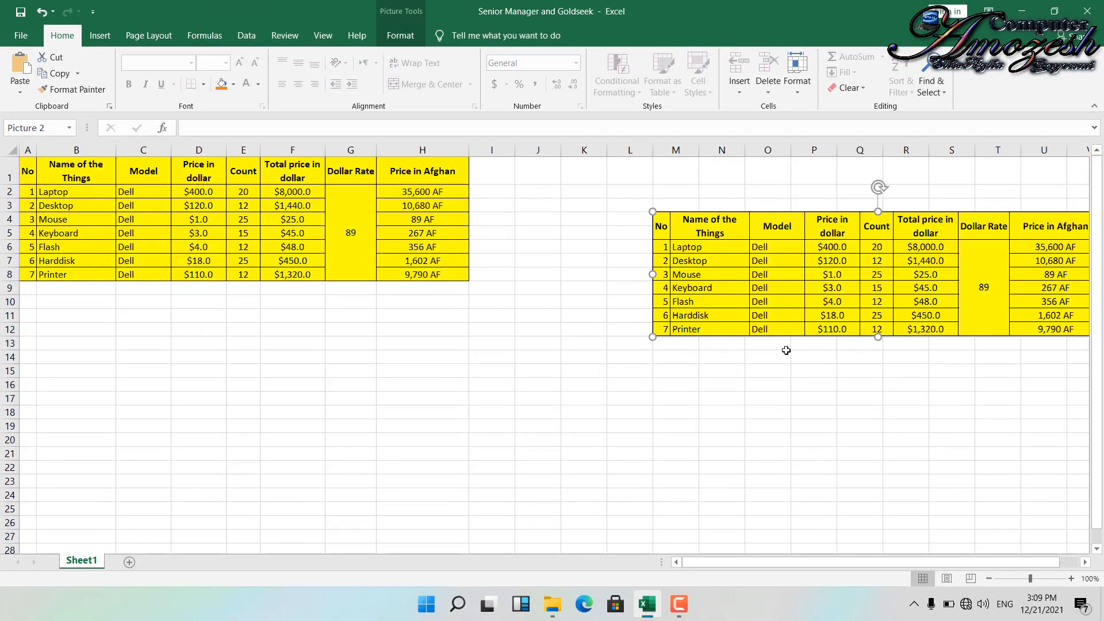
left_click_drag(836, 277, 721, 299)
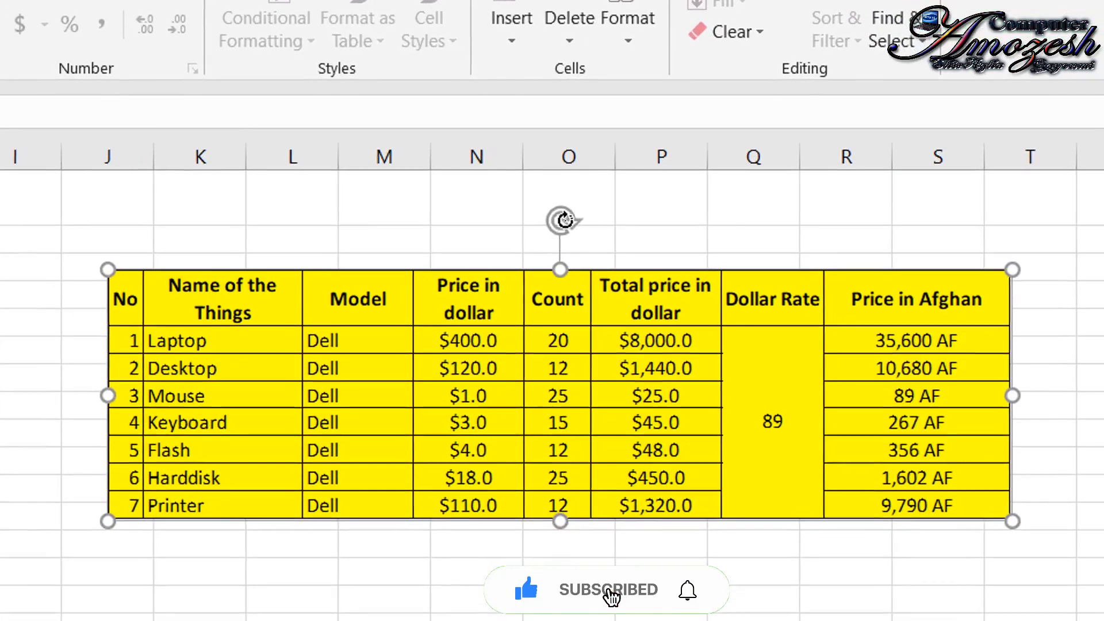
- Try rotating the pasted table picture, undo the rotation, and enlarge the picture from its corner
left_click_drag(565, 220, 587, 391)
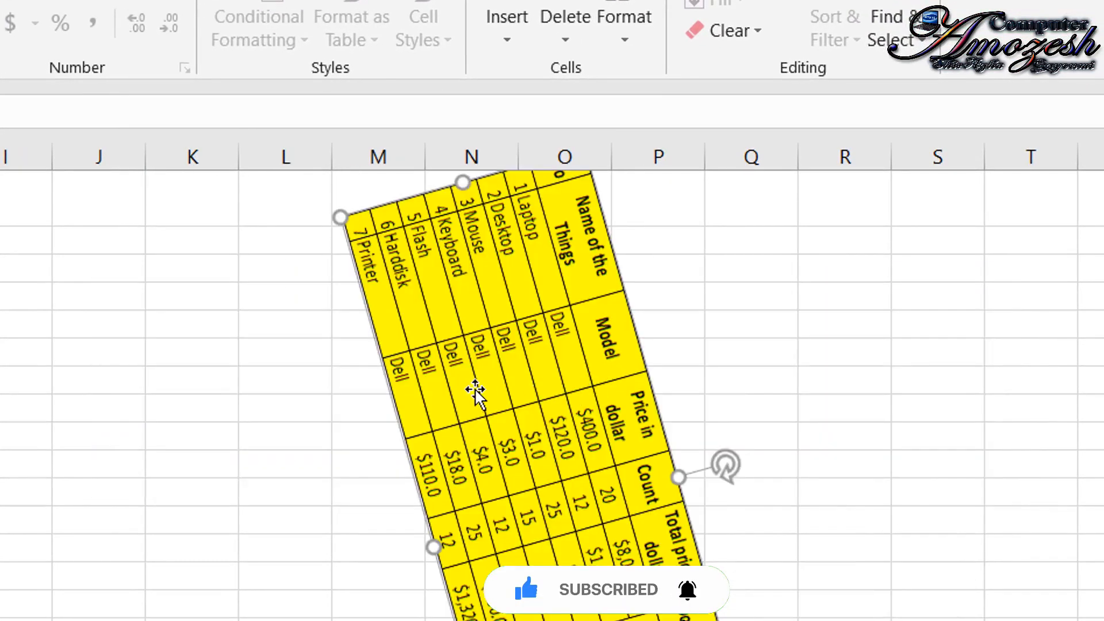
key("ctrl+z")
left_click_drag(100, 527, 217, 487)
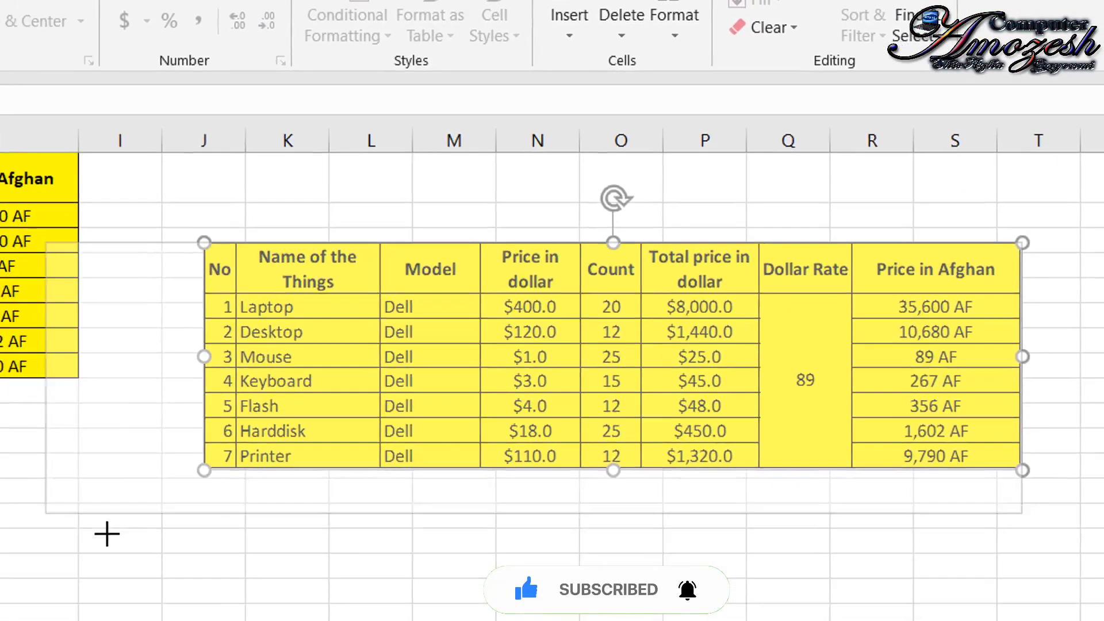
left_click_drag(21, 486, 122, 459)
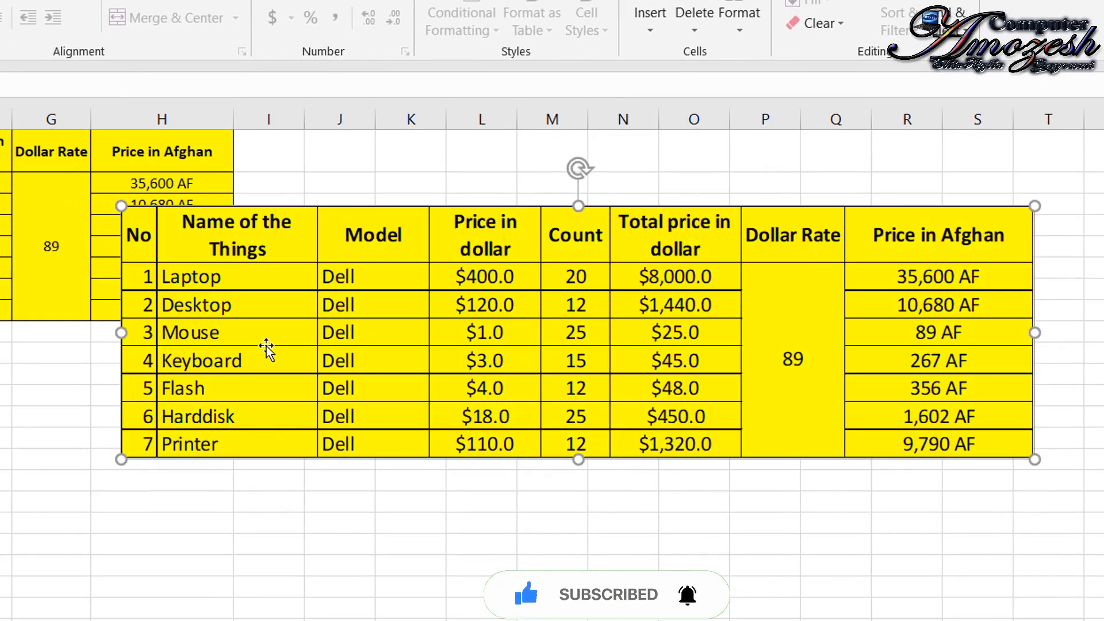
- Move the enlarged table picture below the source table, starting at about column C, row 13
left_click_drag(426, 333, 250, 437)
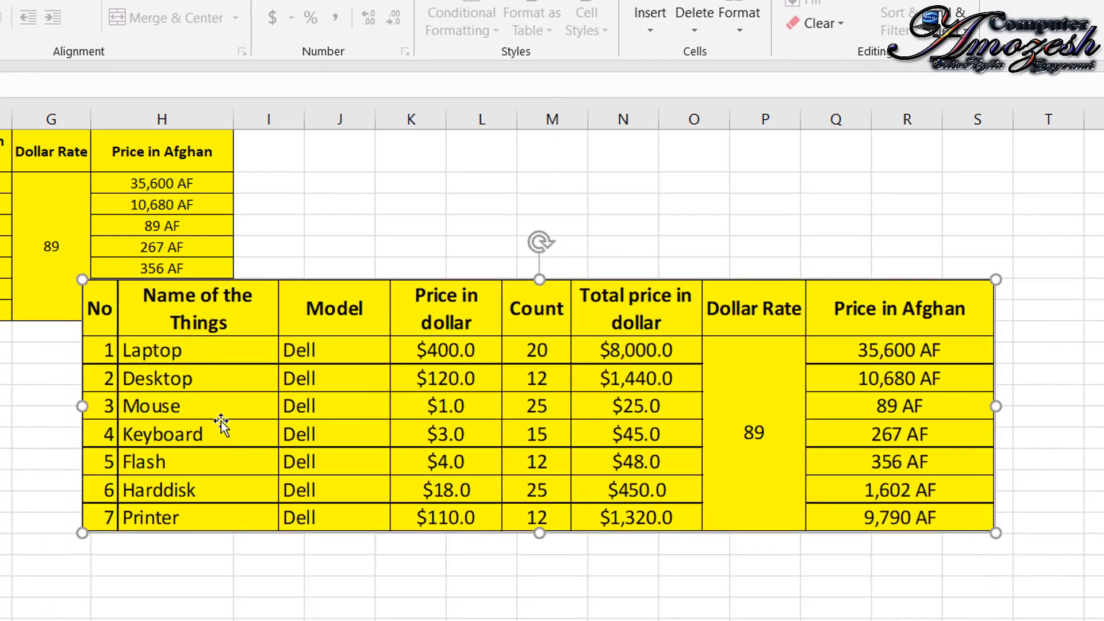
left_click_drag(488, 379, 488, 458)
left_click_drag(561, 415, 318, 477)
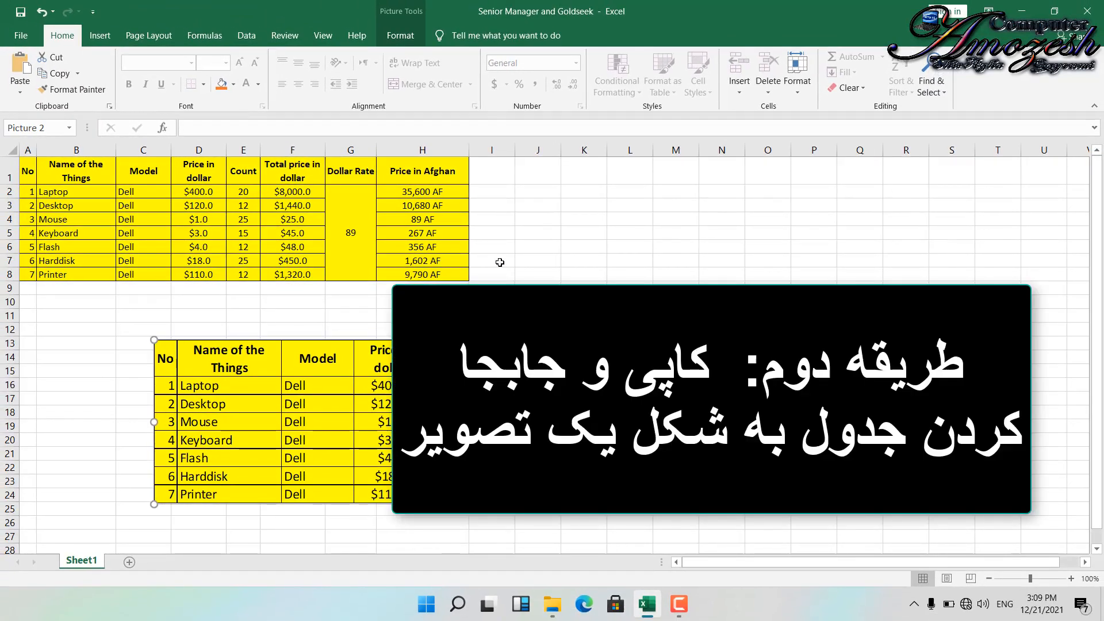
- Delete the enlarged picture and copy the source table range A1:H8 normally
left_click(676, 219)
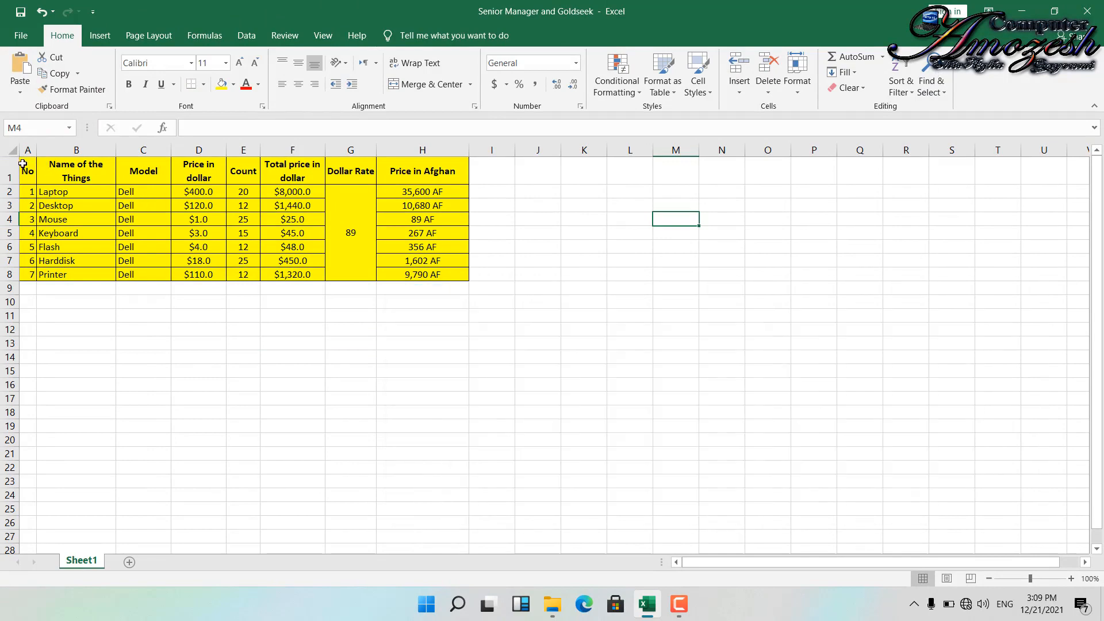
left_click_drag(23, 165, 436, 276)
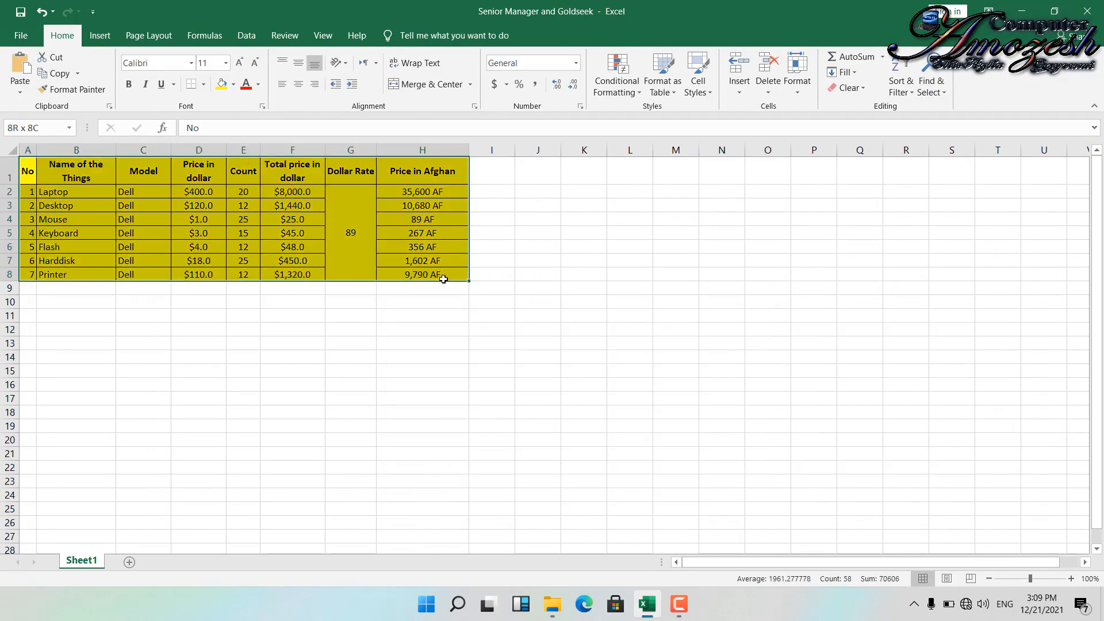
left_click(78, 74)
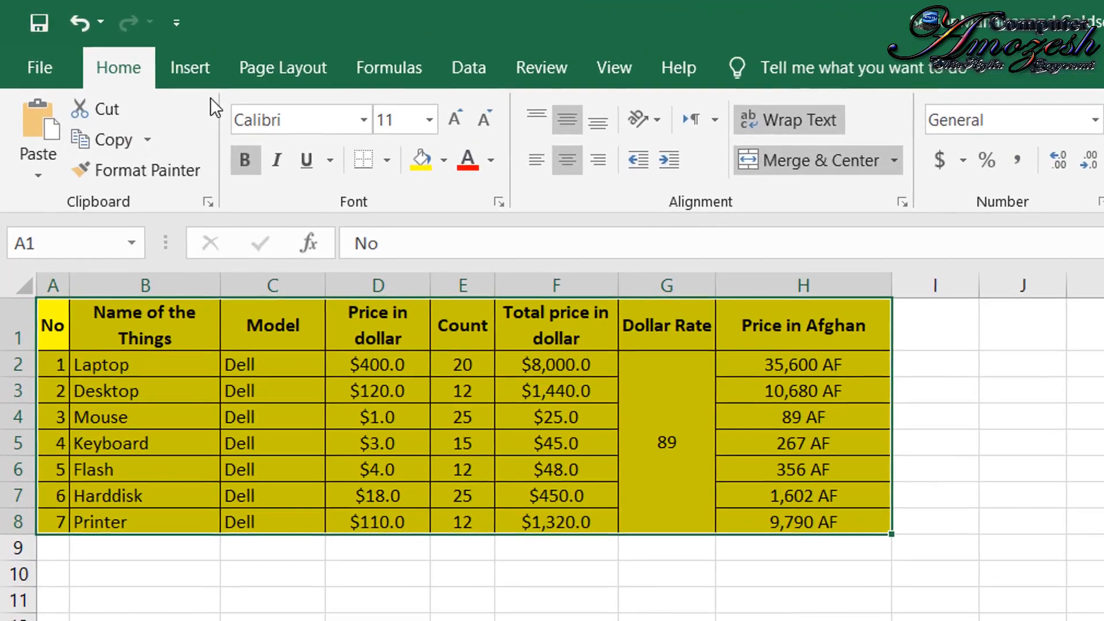
left_click(72, 97)
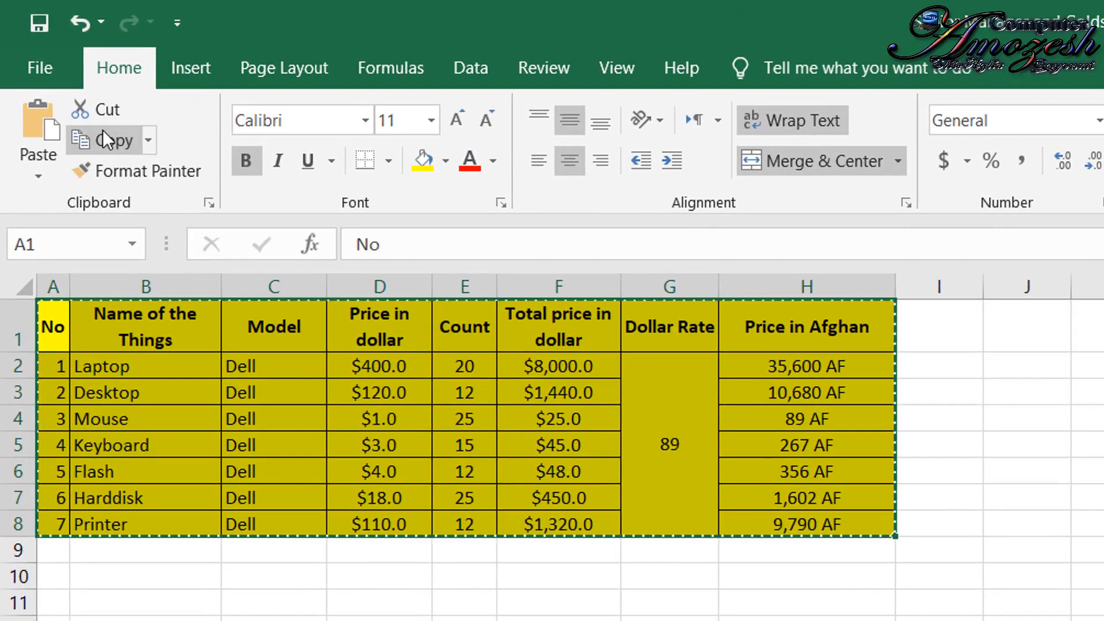
- Paste the copied table as an unlinked picture at cell K4 and shift it up to about row 2
left_click(1087, 419)
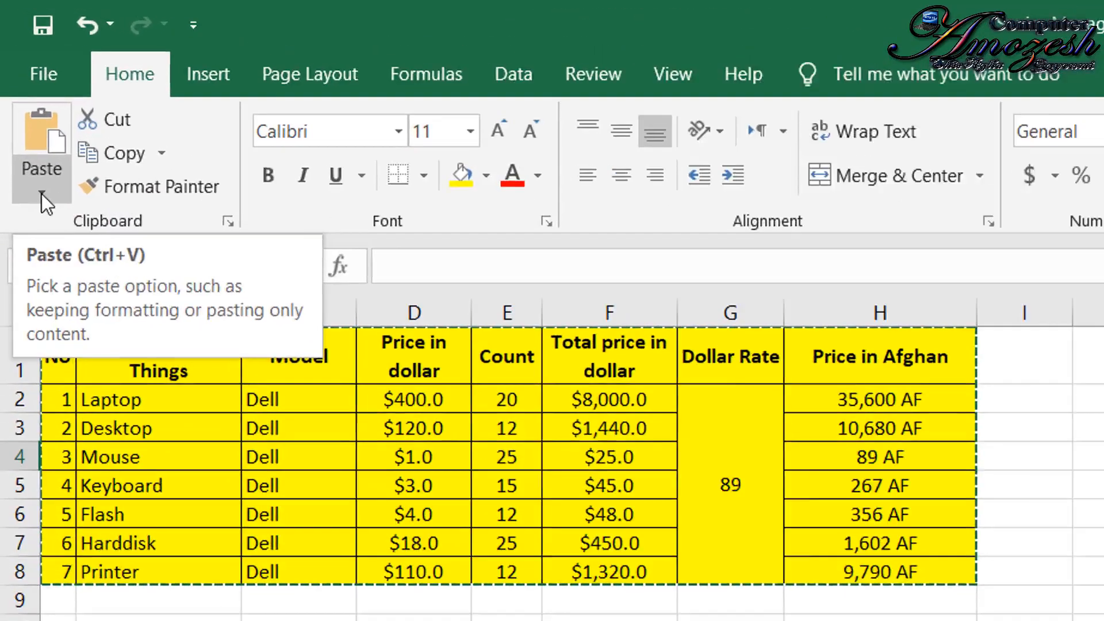
left_click(21, 94)
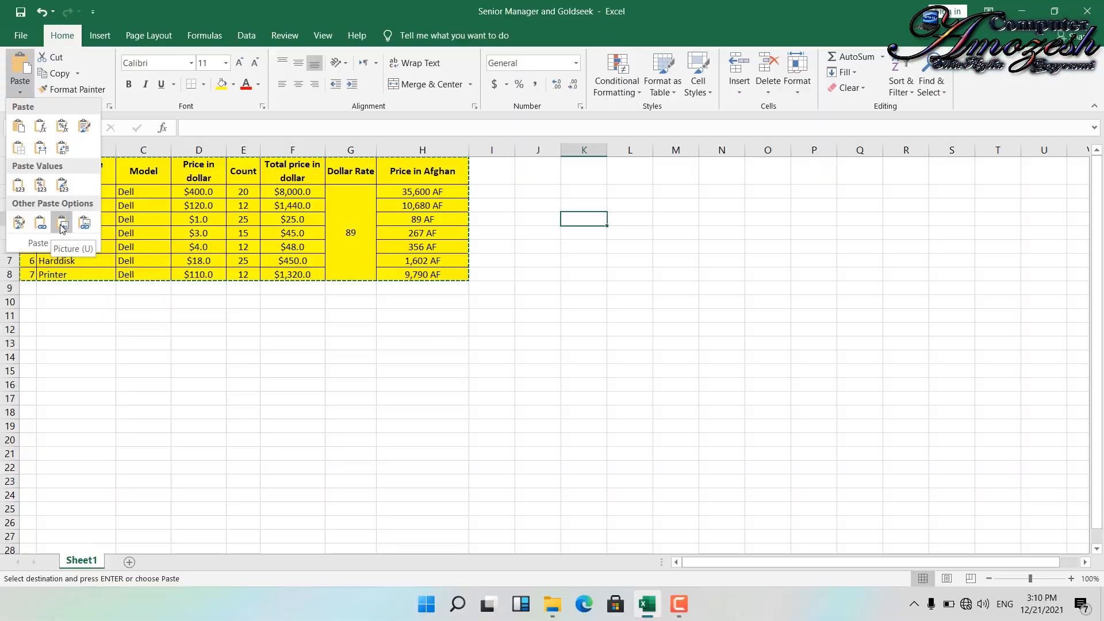
left_click(154, 564)
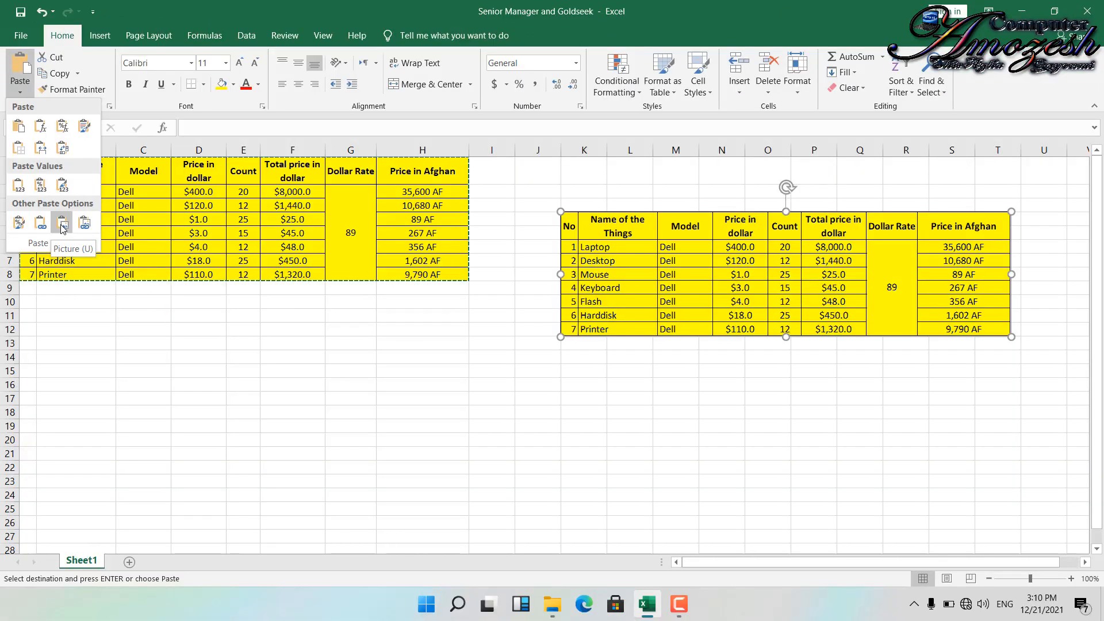
left_click(63, 228)
left_click_drag(822, 273, 850, 249)
left_click(488, 398)
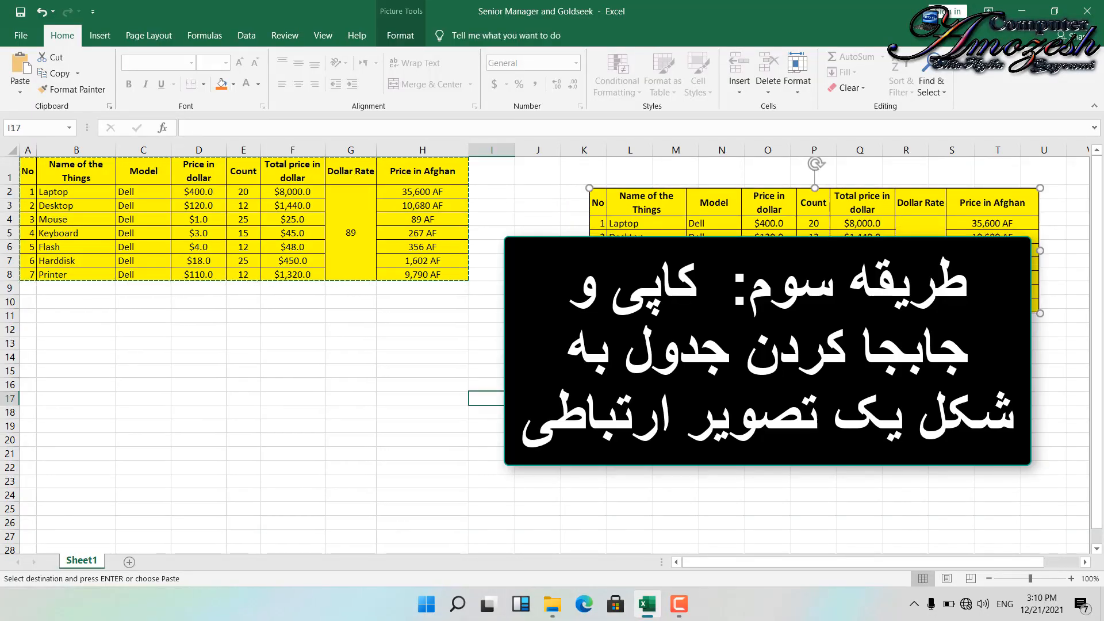
- Paste the copied table as a linked picture at cell C14 and move it up to about row 11
left_click(124, 360)
left_click(20, 92)
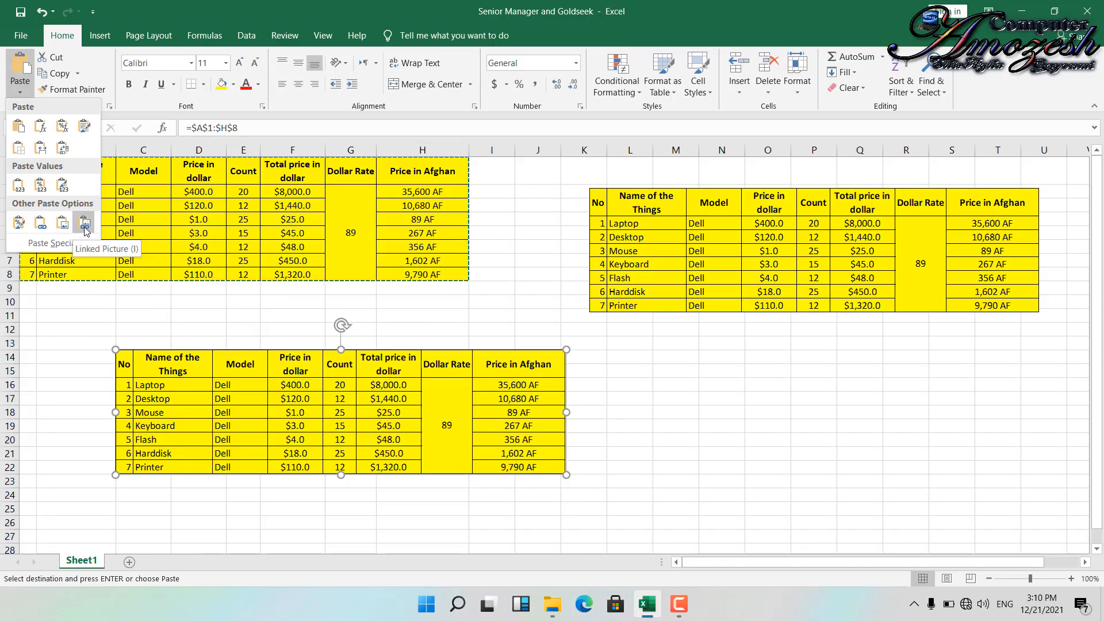
left_click(84, 224)
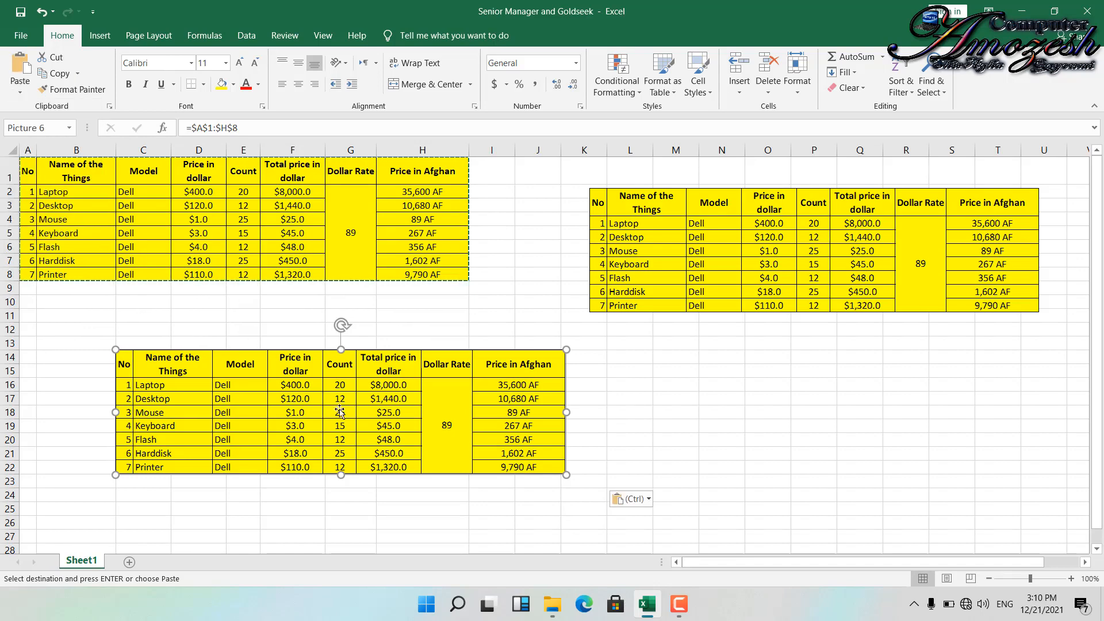
left_click_drag(465, 426, 473, 388)
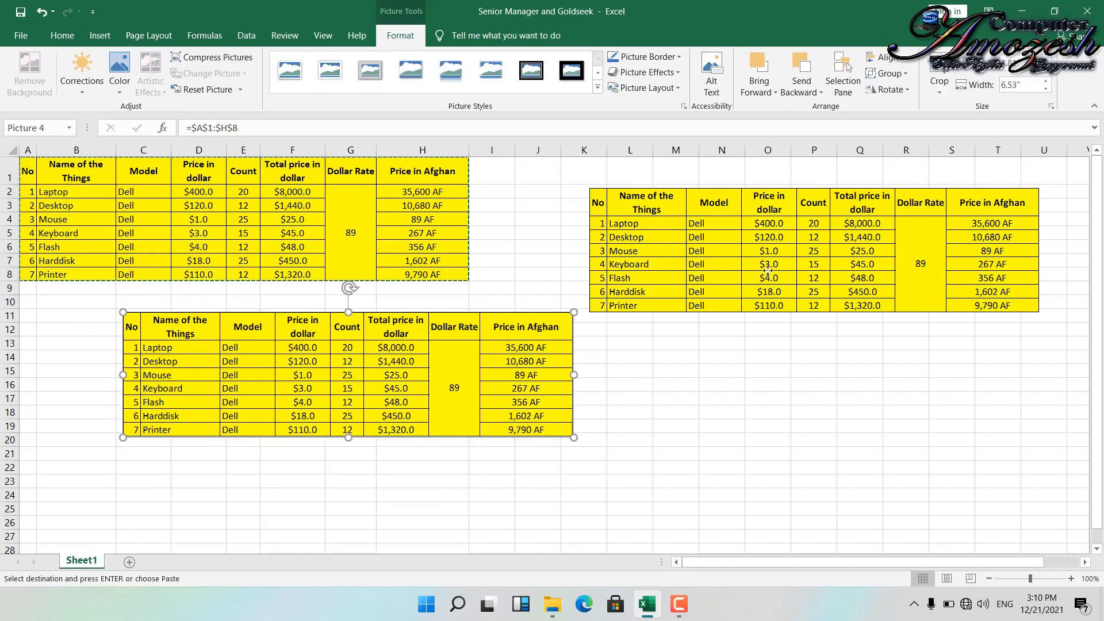
- Move the unlinked picture beside the source table at column I, and select each picture to compare their cell references
left_click_drag(759, 269, 737, 243)
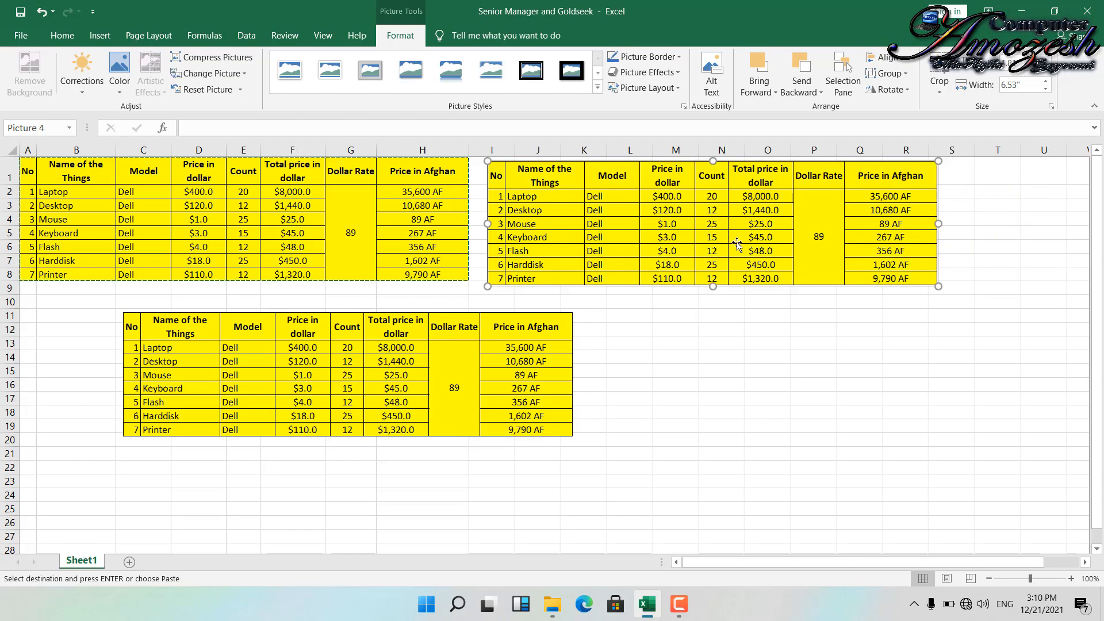
left_click(294, 420)
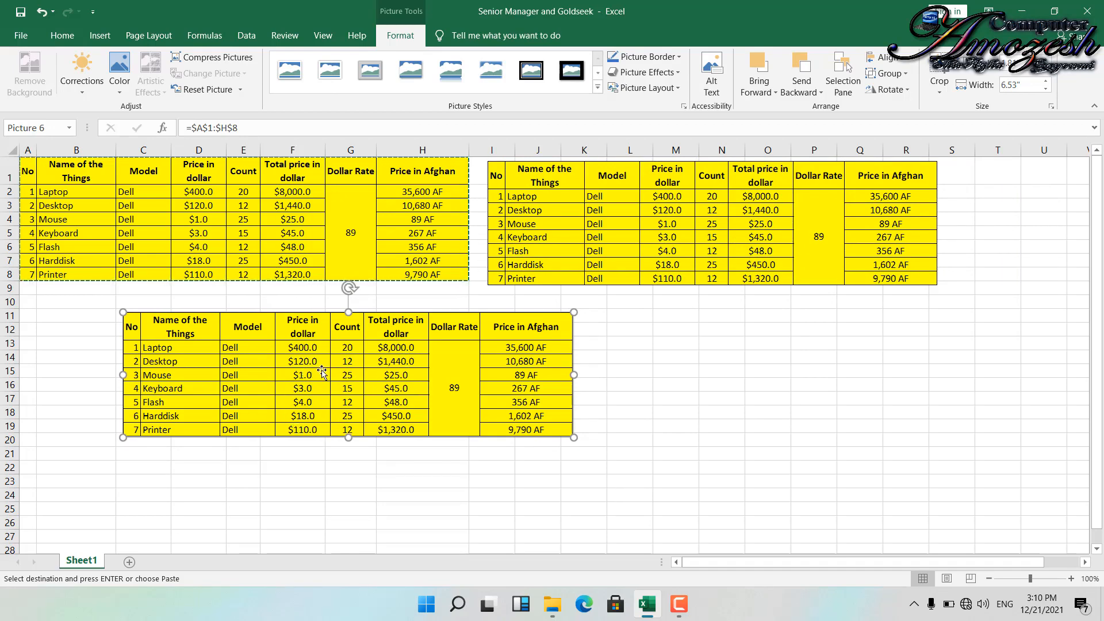
key("Tab")
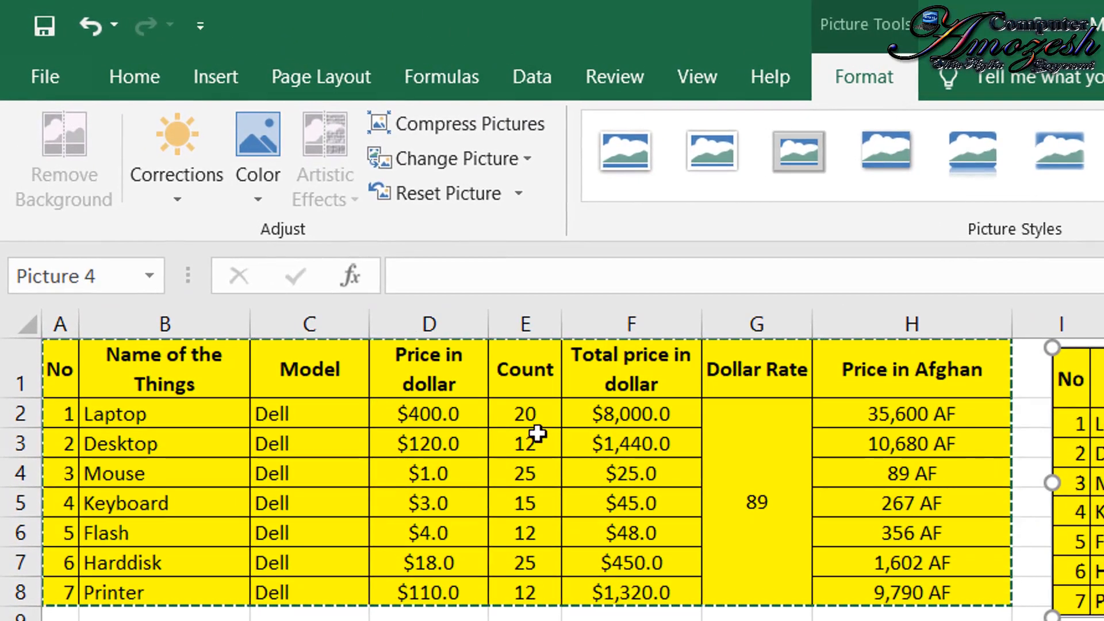
- Set the laptop's count in E2 to 25 and its dollar price in D2 to 380
left_click(495, 406)
key("F2")
key("BackSpace")
type("5")
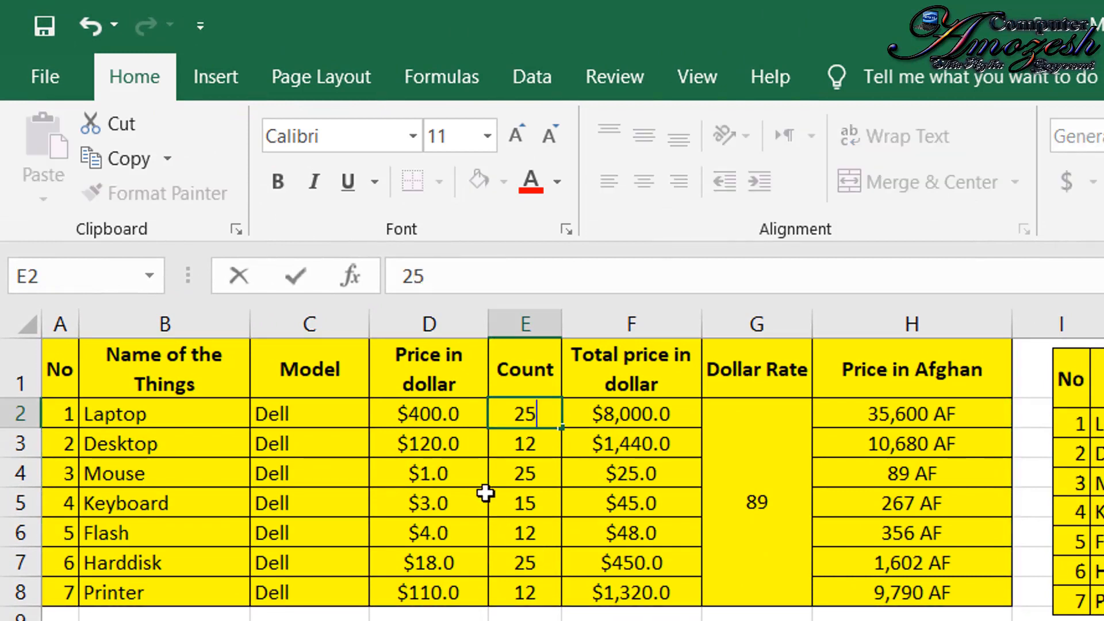
left_click(450, 424)
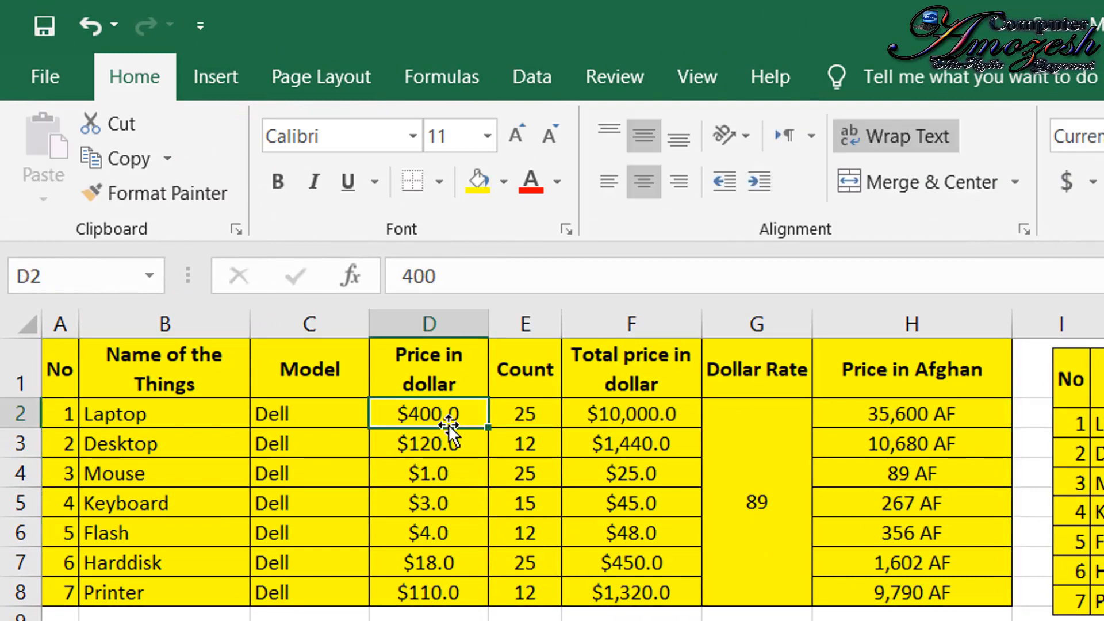
type("380")
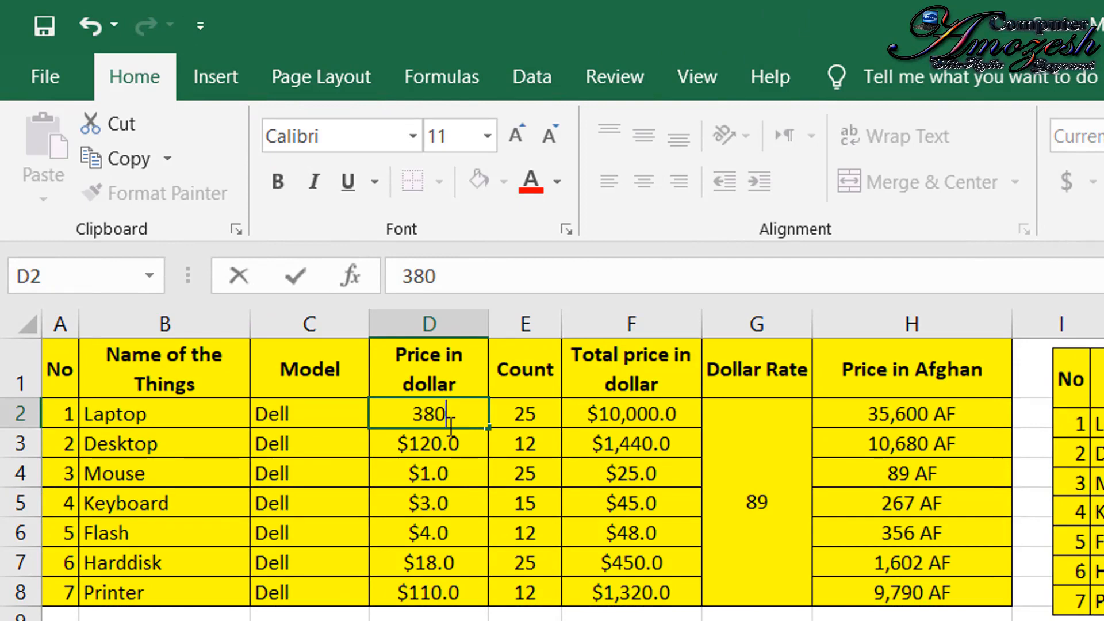
left_click(482, 463)
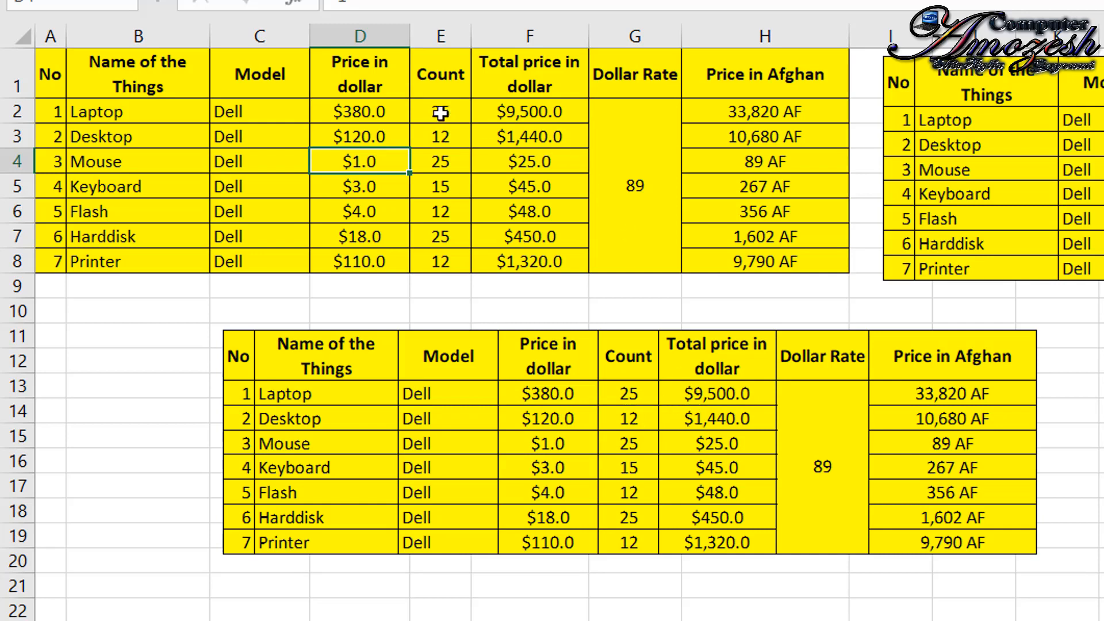
- Move the linked picture to about column B, row 12, and copy the updated source table A1:H8
left_click_drag(775, 418, 658, 438)
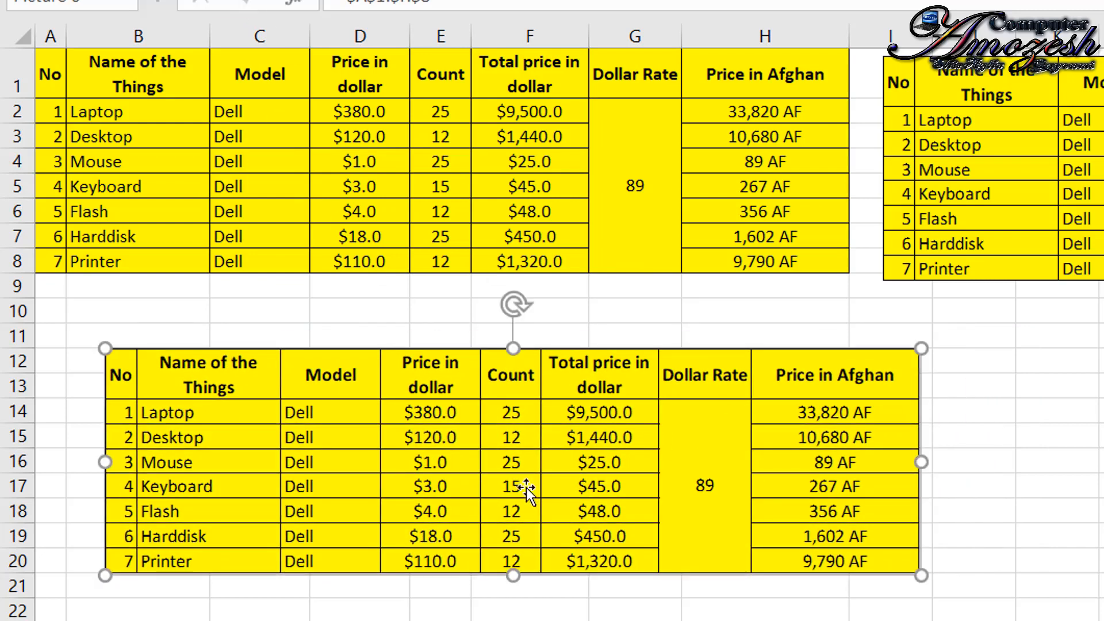
mouse_move(67, 74)
left_mouse_down()
mouse_move(529, 257)
mouse_move(705, 291)
mouse_move(766, 278)
mouse_move(771, 262)
left_mouse_up()
key("ctrl+c")
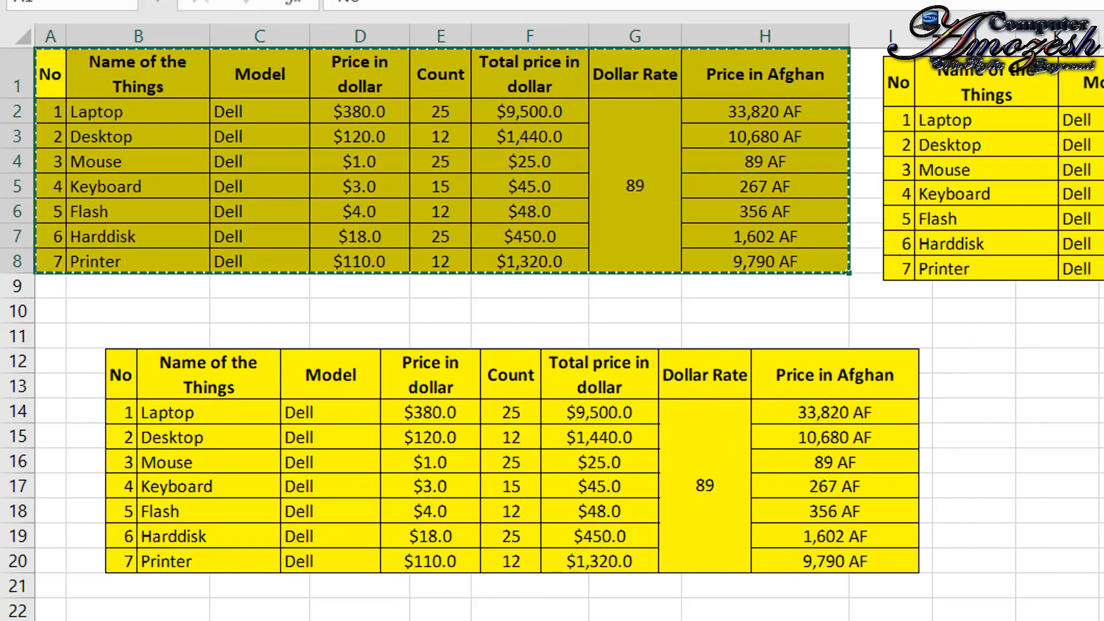
- Select a destination cell in column F below the pictures and open the paste options for the copied table
left_click(552, 620)
left_click(36, 0)
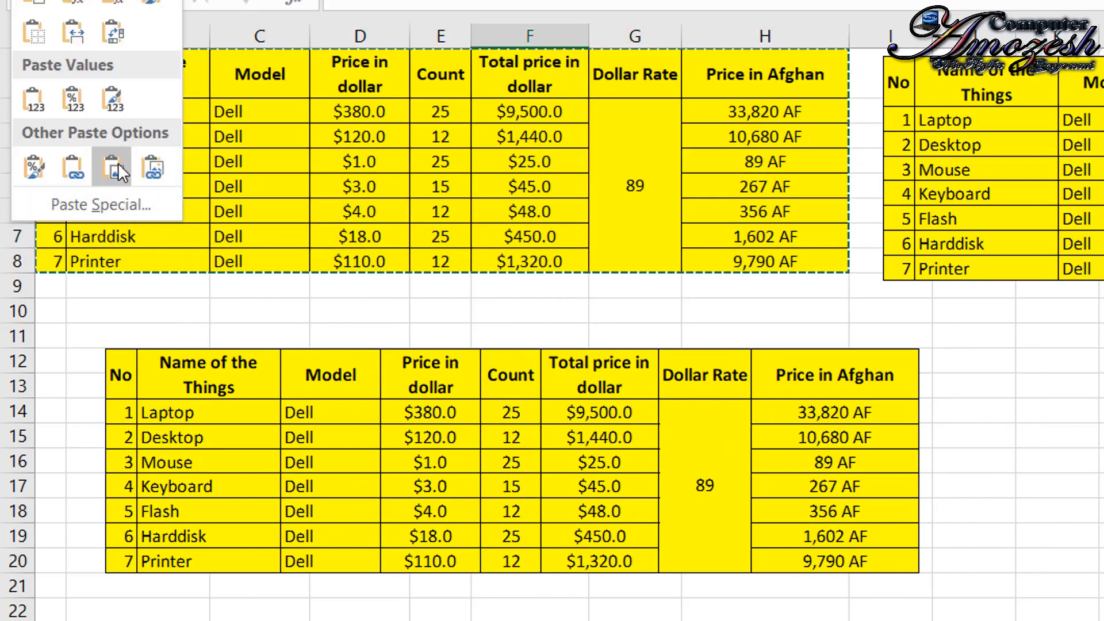